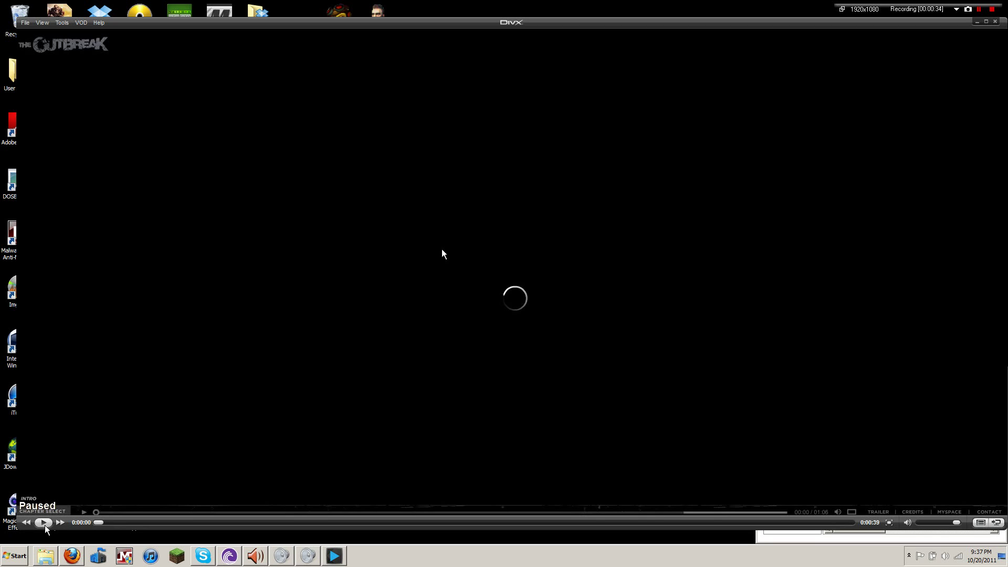
- Play the loaded clip for a moment, pause it, and close the video player
{"action": "left_click", "coordinate": [46, 526]}
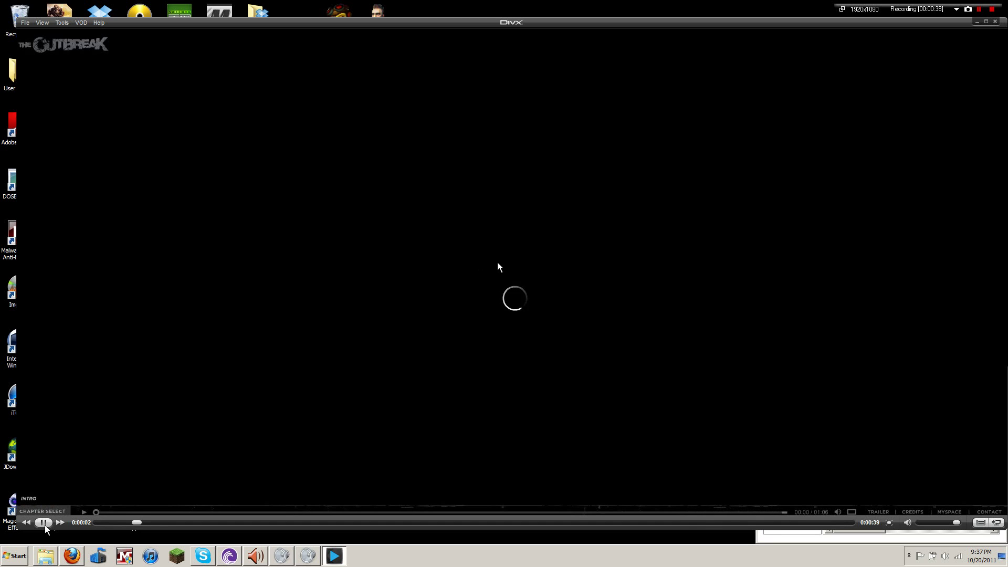
{"action": "left_click", "coordinate": [45, 525]}
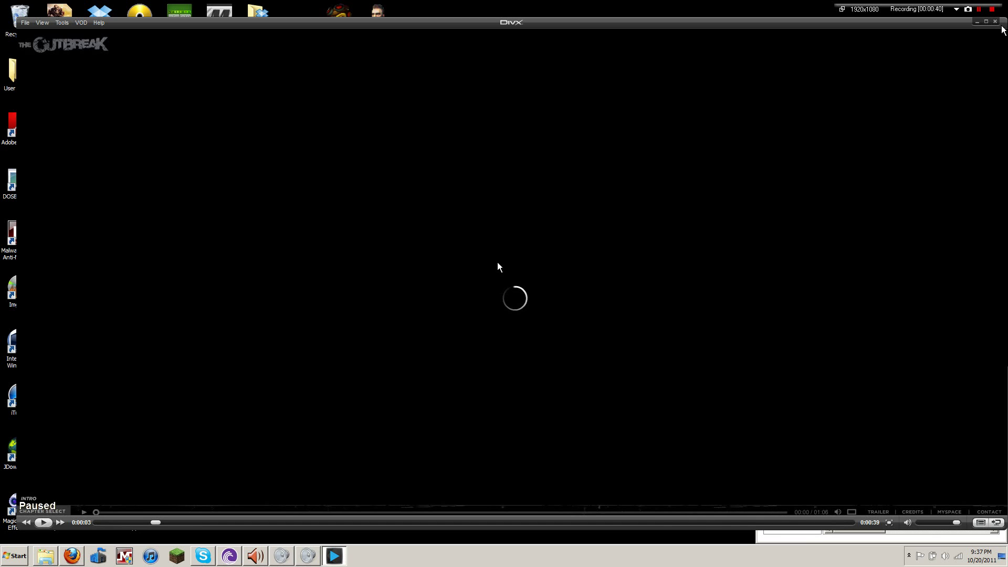
{"action": "left_click", "coordinate": [996, 21]}
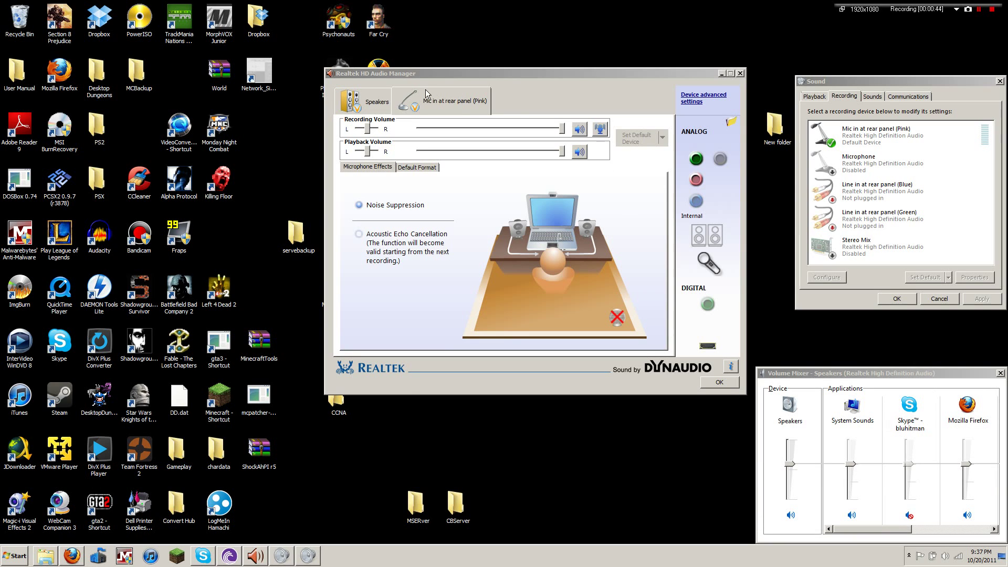
- Move the Realtek HD Audio Manager away from the Sound window and bring the Sound window's recording device list to the front
{"action": "left_click", "coordinate": [901, 83]}
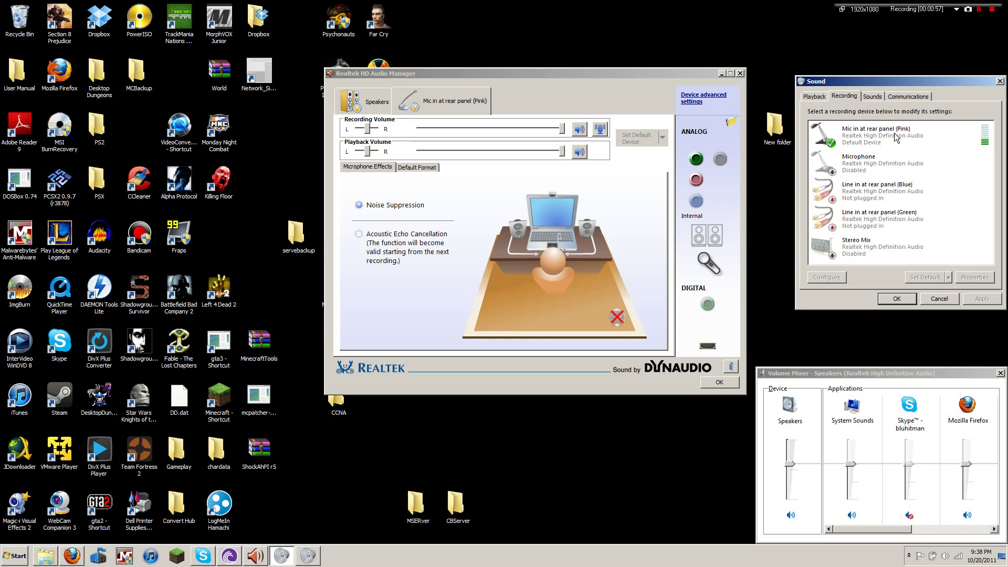
{"action": "left_click_drag", "start_coordinate": [525, 74], "coordinate": [486, 91]}
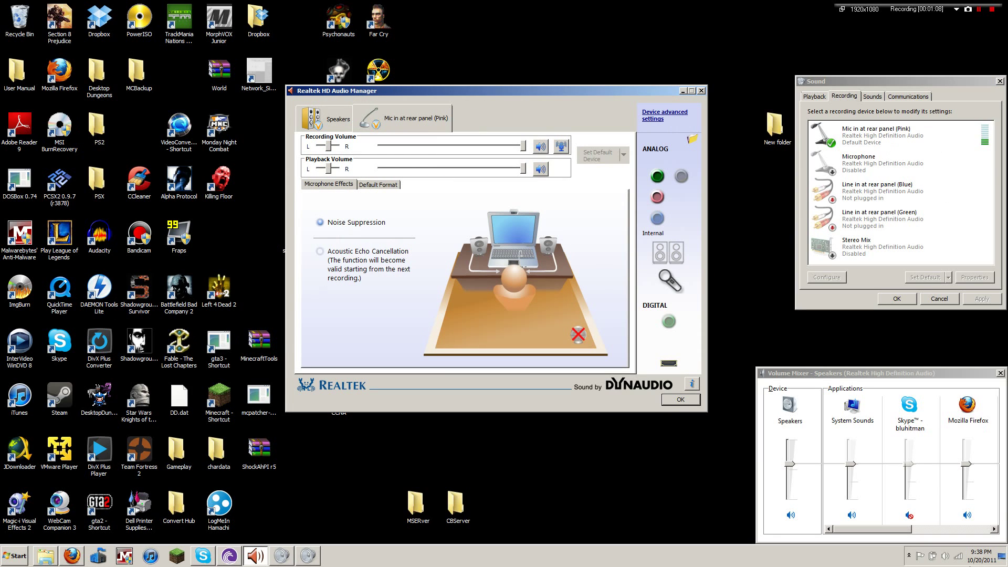
{"action": "right_click", "coordinate": [945, 557]}
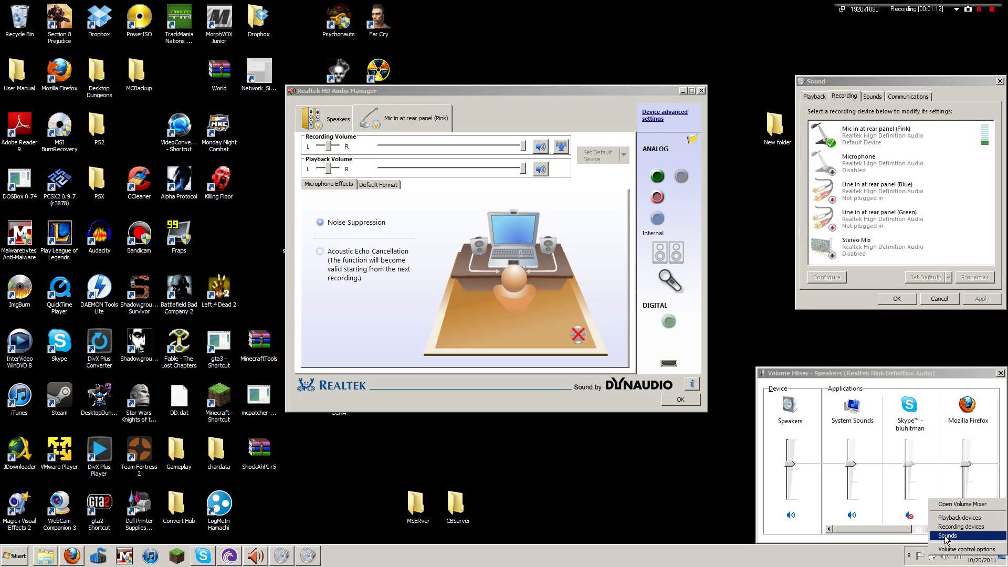
{"action": "left_click", "coordinate": [899, 83]}
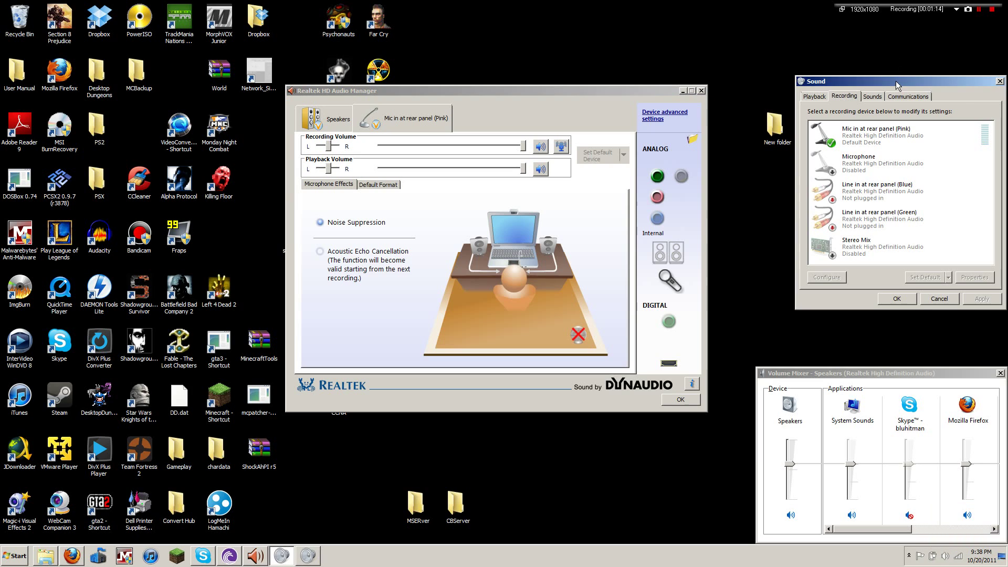
- Look through the listed recording devices and inspect the properties of the disabled Microphone, leaving them unchanged
{"action": "left_click", "coordinate": [863, 167]}
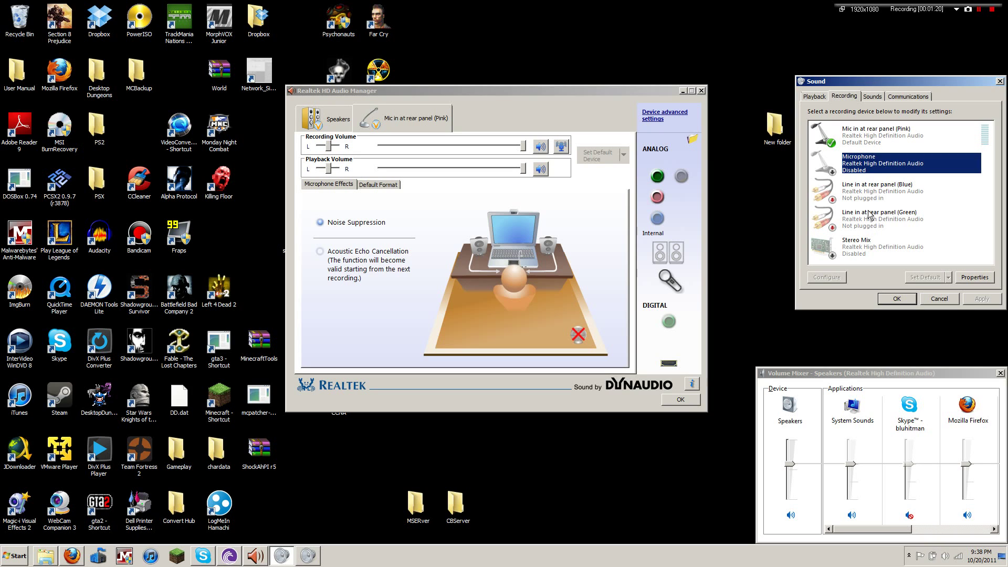
{"action": "left_click", "coordinate": [865, 198]}
{"action": "left_click", "coordinate": [863, 250]}
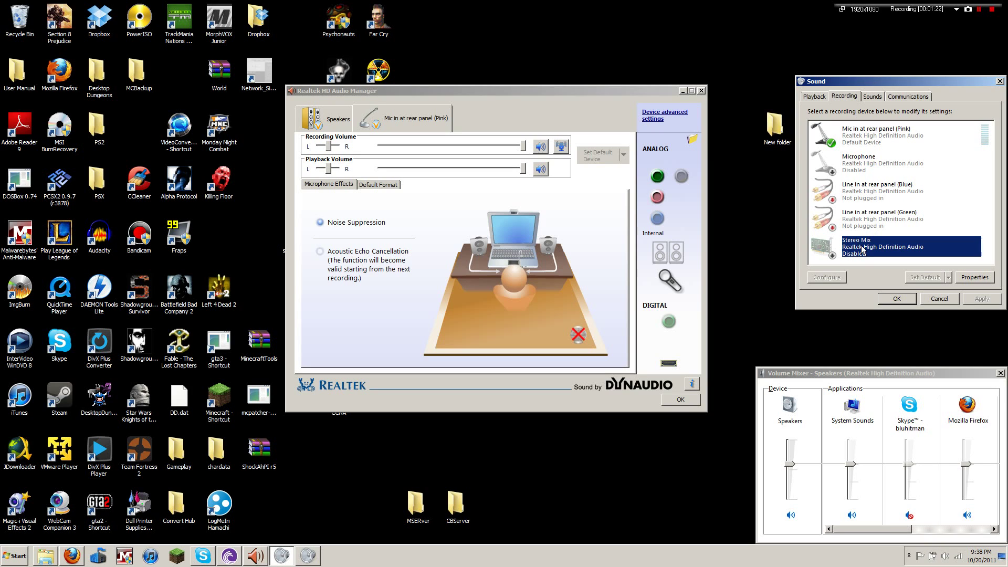
{"action": "left_click", "coordinate": [872, 167]}
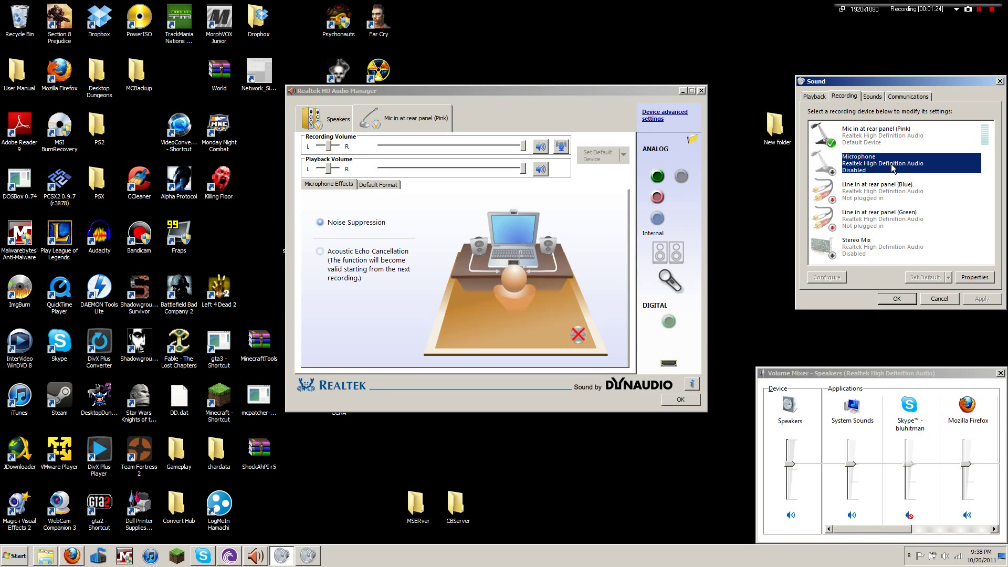
{"action": "right_click", "coordinate": [860, 169]}
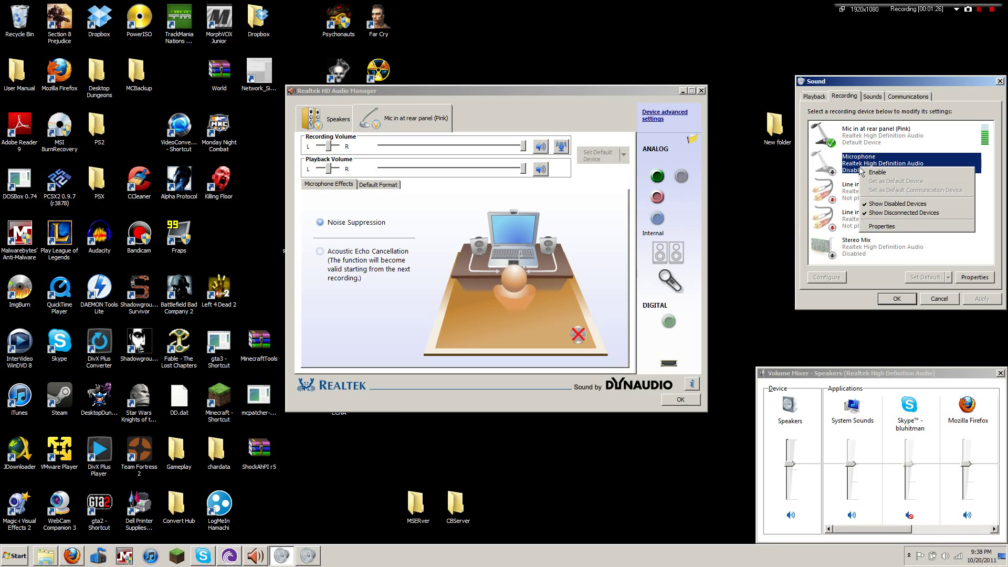
{"action": "left_click", "coordinate": [885, 233]}
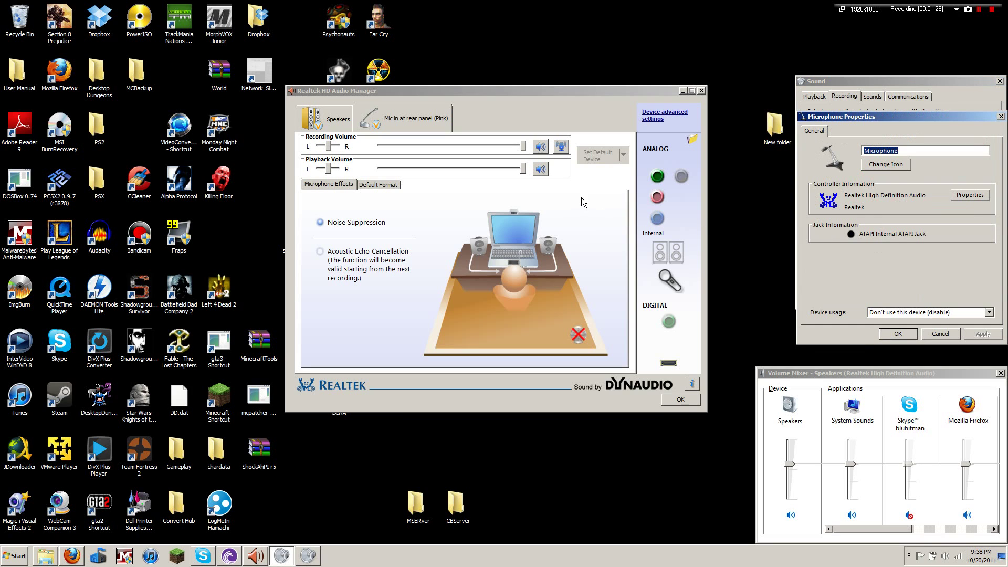
{"action": "left_click", "coordinate": [1000, 116]}
- Check the volume and microphone boost levels in the properties of Mic in at rear panel (Pink)
{"action": "right_click", "coordinate": [876, 142]}
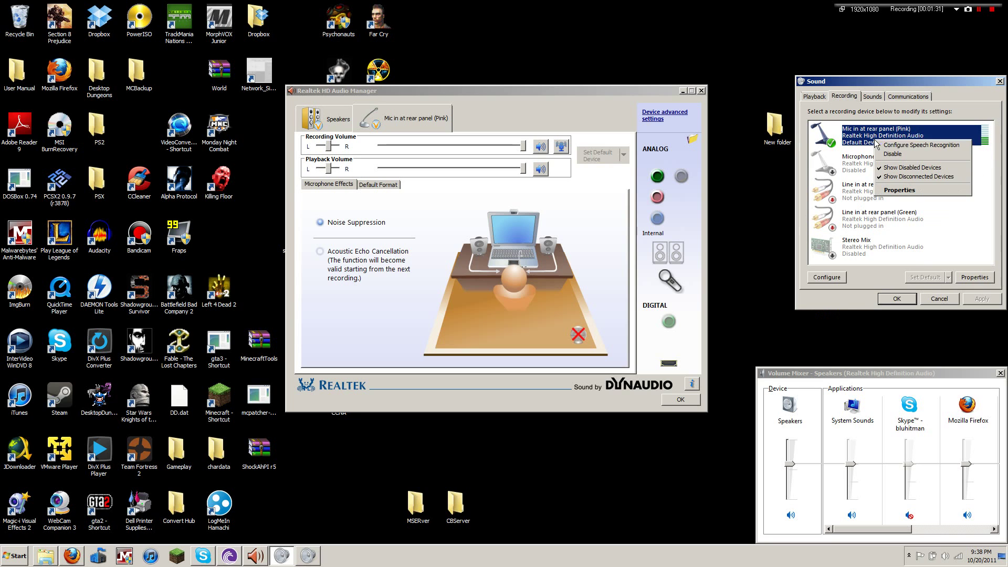
{"action": "left_click", "coordinate": [899, 190]}
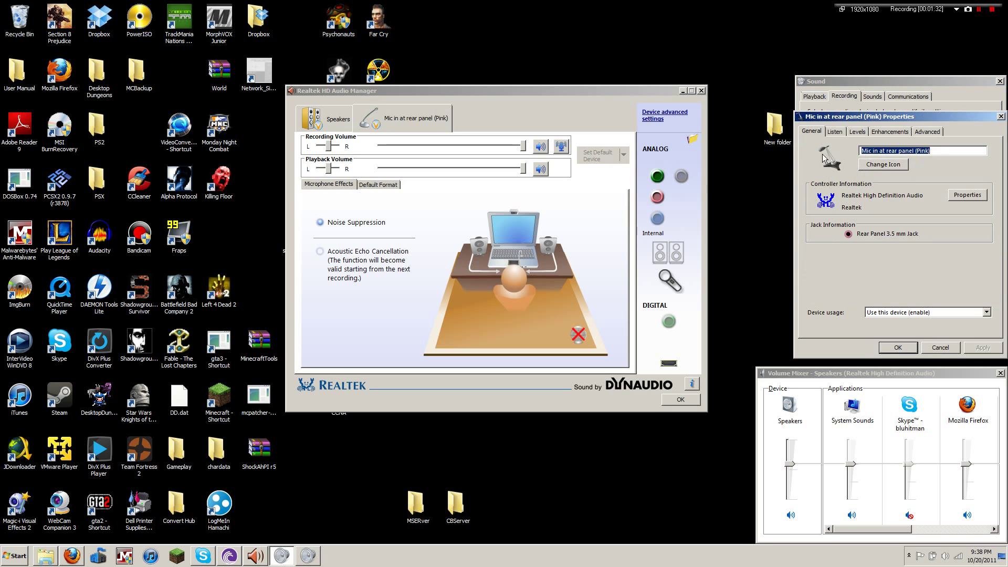
{"action": "left_click", "coordinate": [858, 133]}
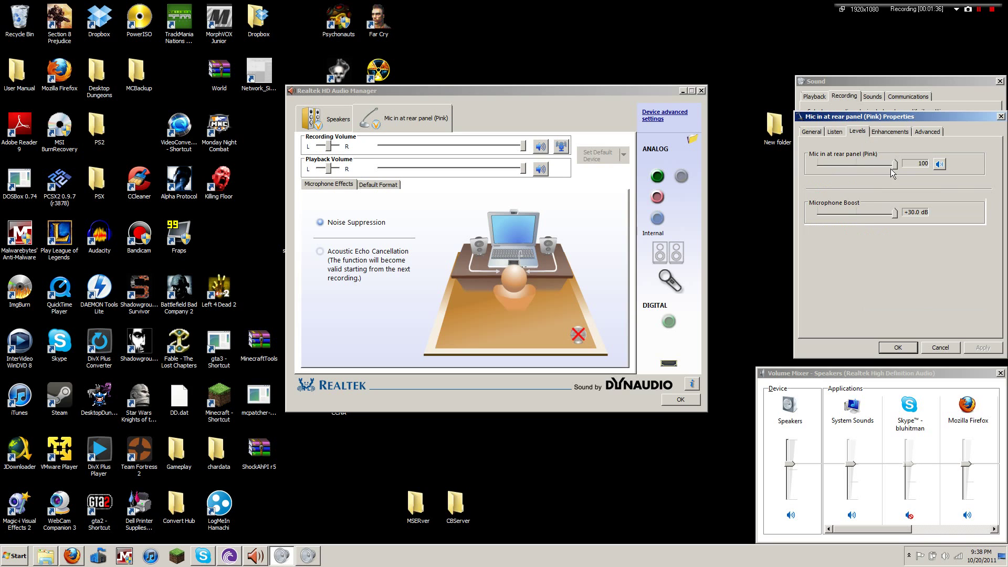
{"action": "left_click", "coordinate": [902, 345]}
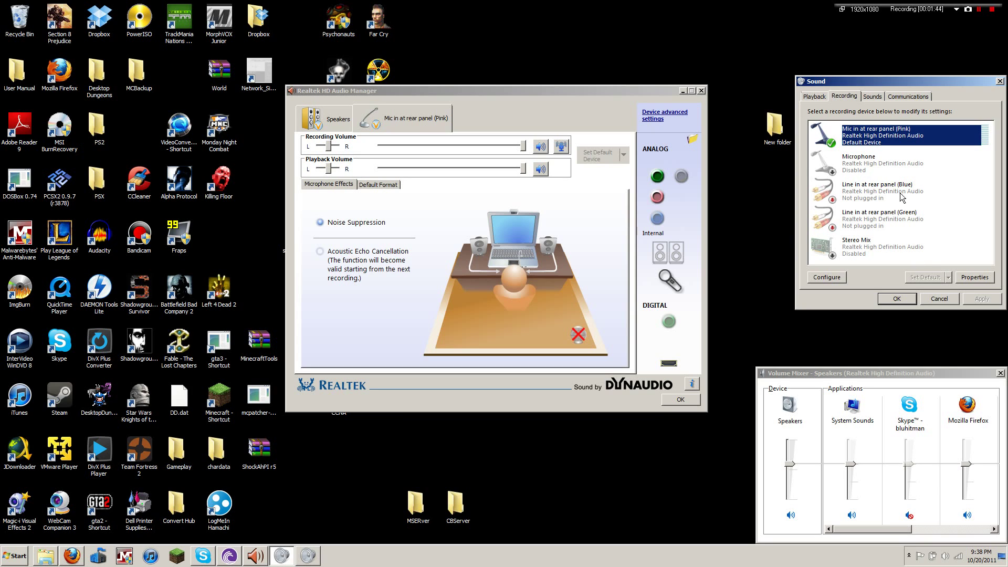
- Select Stereo Mix and the pink rear panel mic in the recording device list, and close the Sound window
{"action": "left_click", "coordinate": [859, 249]}
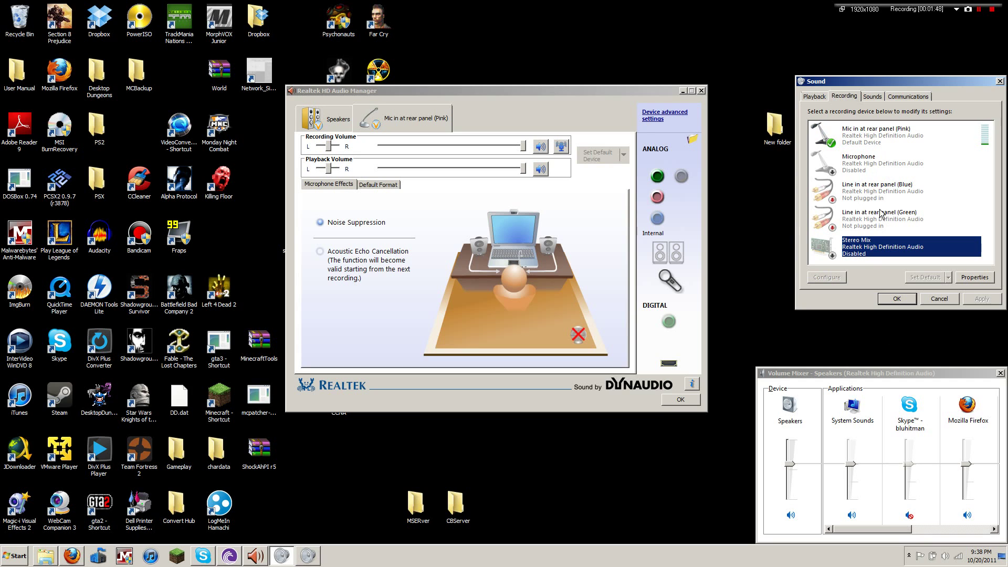
{"action": "left_click", "coordinate": [868, 150]}
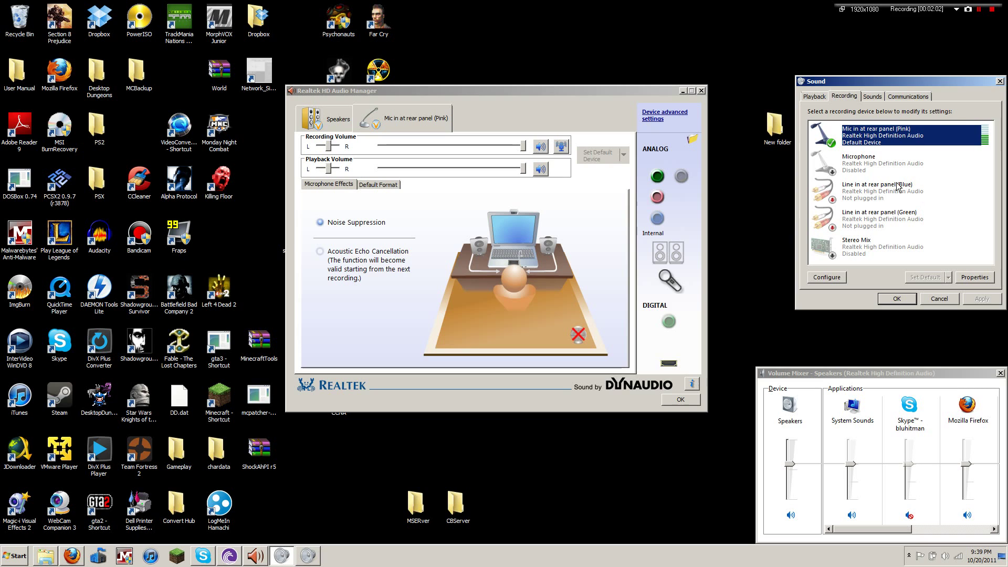
{"action": "left_click", "coordinate": [999, 82]}
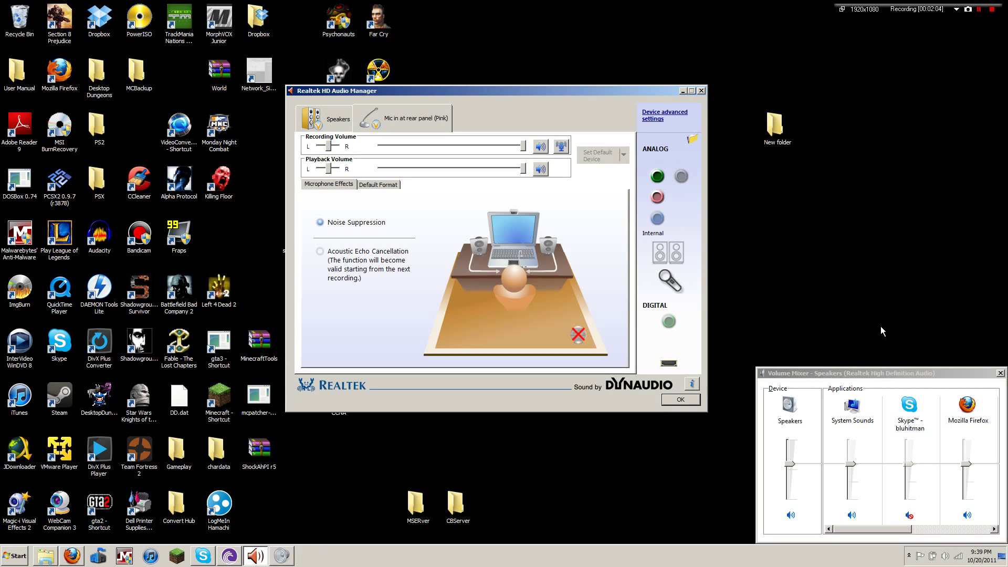
- Compare the Speakers and Mic in at rear panel (Pink) pages in the Realtek HD Audio Manager
{"action": "left_click", "coordinate": [880, 528]}
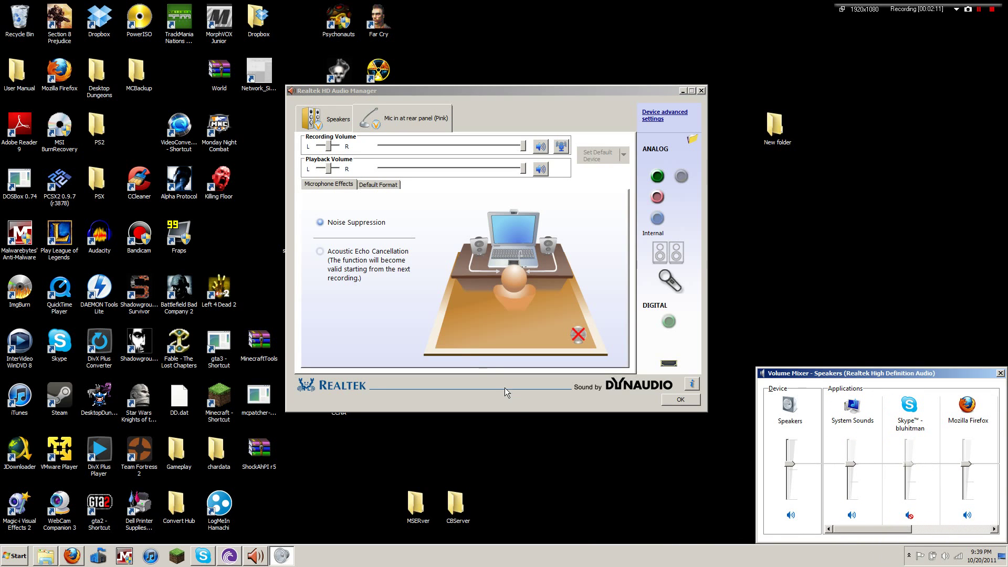
{"action": "left_click", "coordinate": [527, 107]}
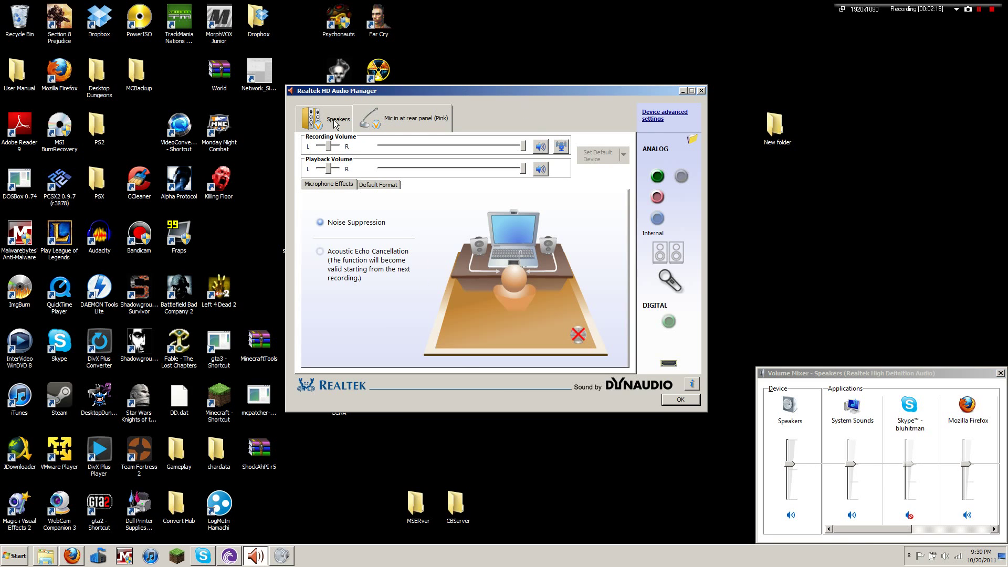
{"action": "left_click", "coordinate": [336, 124]}
{"action": "left_click", "coordinate": [402, 121]}
{"action": "left_click", "coordinate": [335, 124]}
{"action": "left_click", "coordinate": [364, 117]}
- Reopen the system's recording device list and enable the disabled Microphone device
{"action": "right_click", "coordinate": [945, 556]}
{"action": "left_click", "coordinate": [951, 530]}
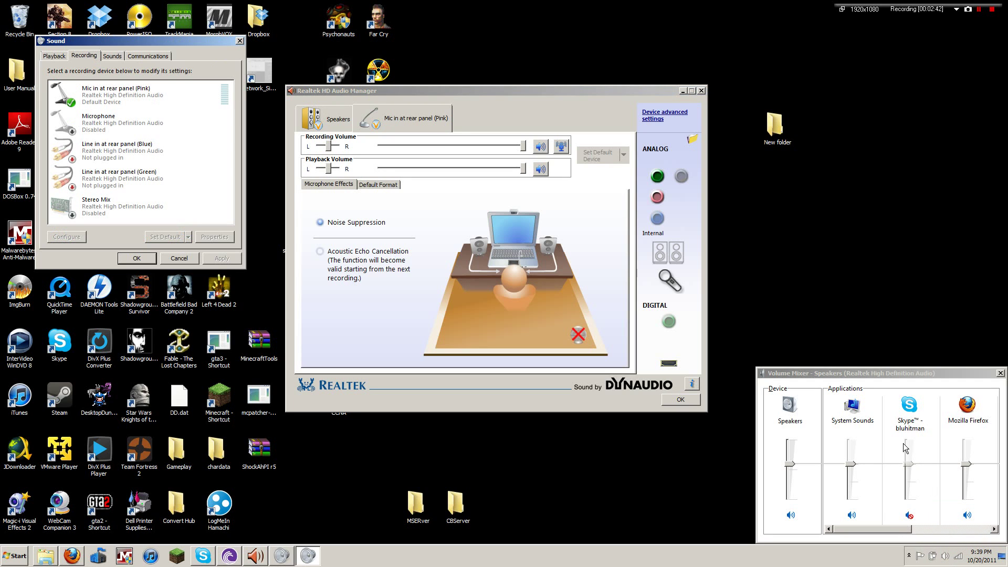
{"action": "left_click", "coordinate": [96, 124]}
{"action": "right_click", "coordinate": [106, 123]}
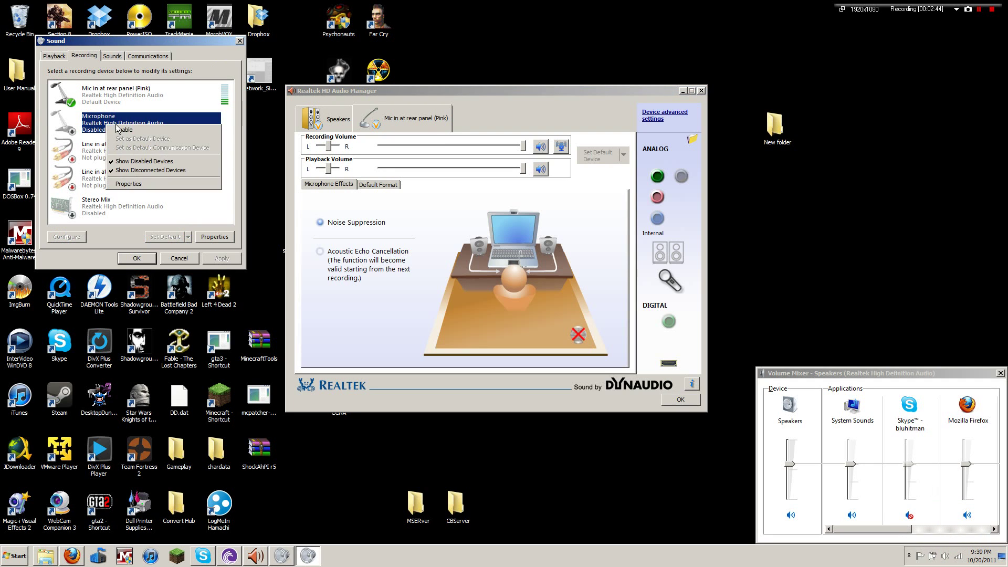
{"action": "left_click", "coordinate": [133, 133]}
- Review the Speakers and newly enabled Microphone pages in the Realtek manager, and check the Microphone's boost setting
{"action": "left_click", "coordinate": [399, 126]}
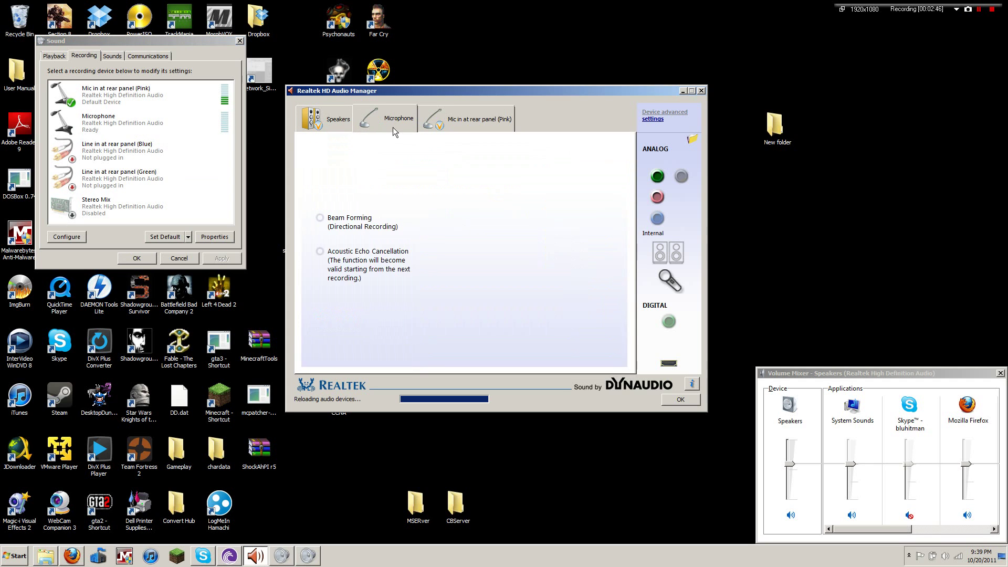
{"action": "left_click", "coordinate": [342, 124]}
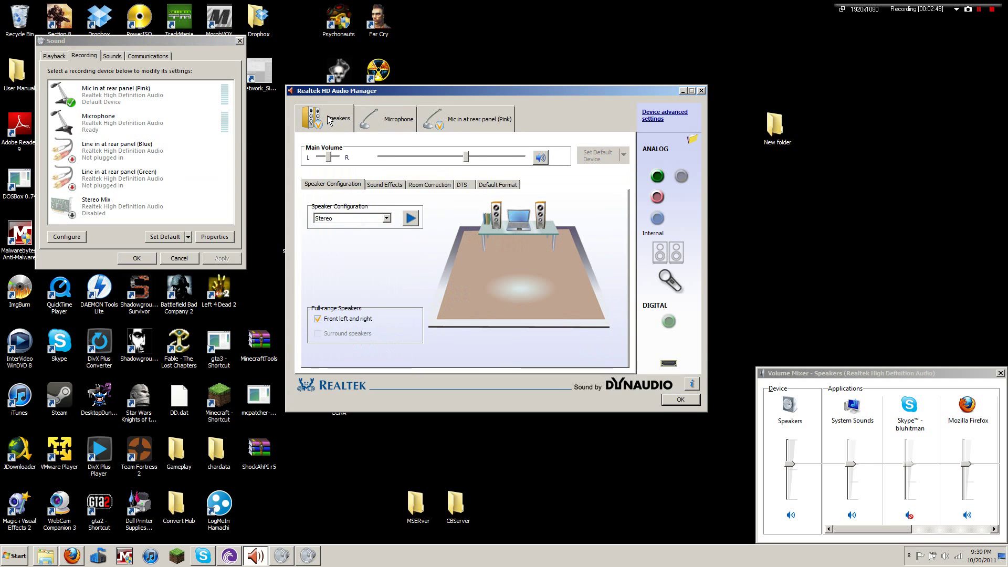
{"action": "left_click", "coordinate": [396, 118]}
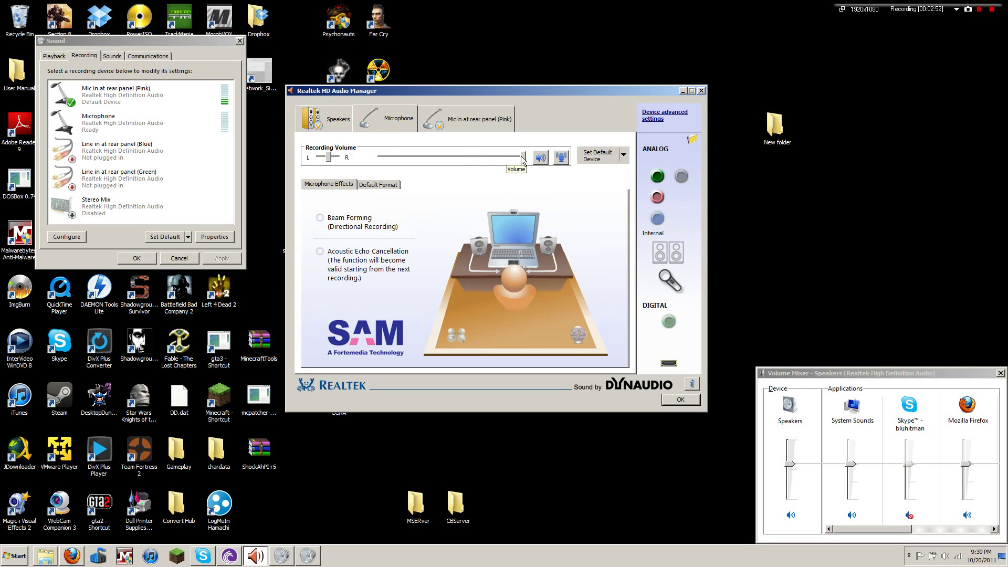
{"action": "left_click", "coordinate": [561, 158]}
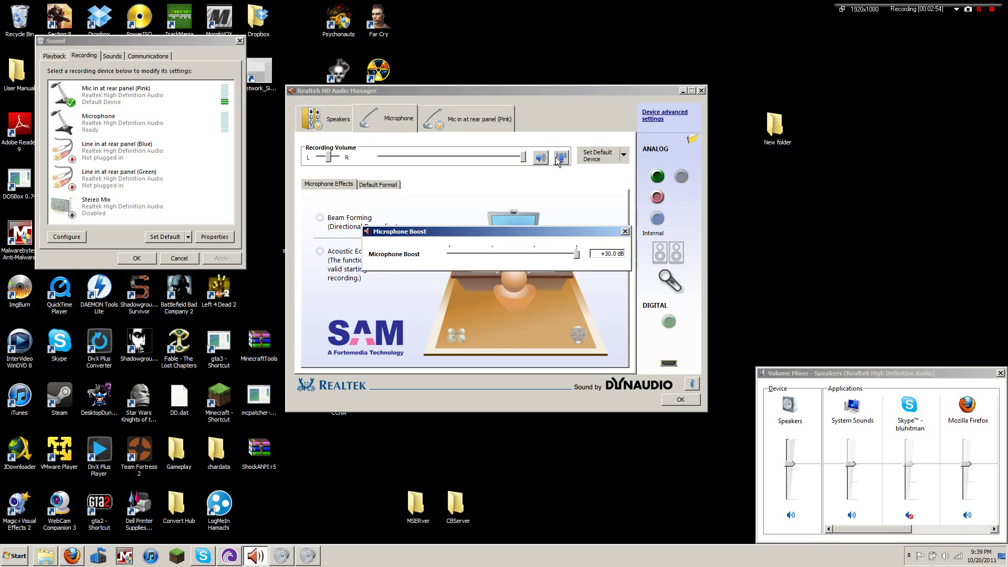
{"action": "left_click", "coordinate": [626, 233]}
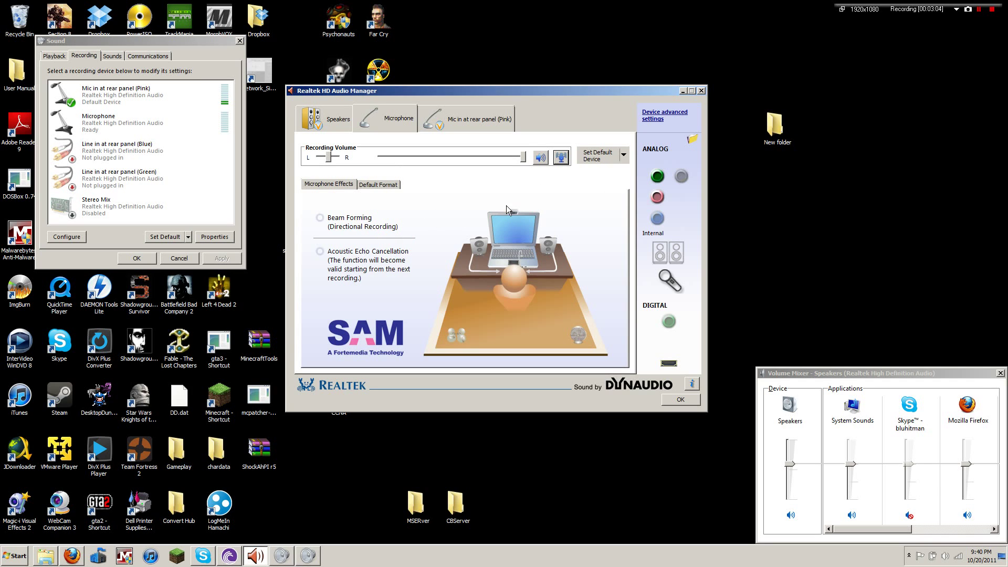
- Open the device advanced settings and accept separating all input jacks as independent input devices
{"action": "left_click", "coordinate": [659, 124]}
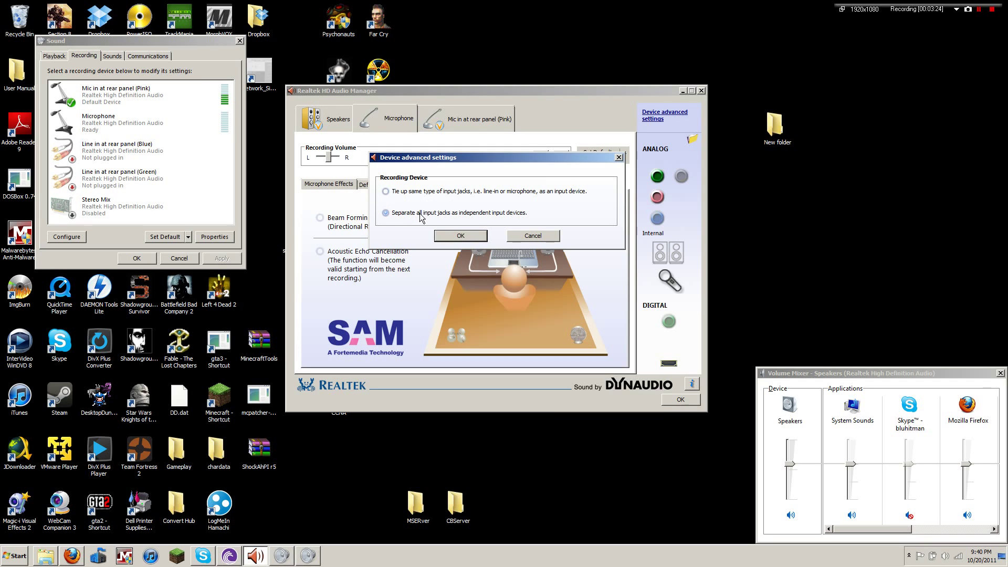
{"action": "left_click", "coordinate": [444, 236]}
- Review the Mic in at rear panel (Pink) page, muting and unmuting its playback volume and checking its microphone boost
{"action": "left_click", "coordinate": [455, 120]}
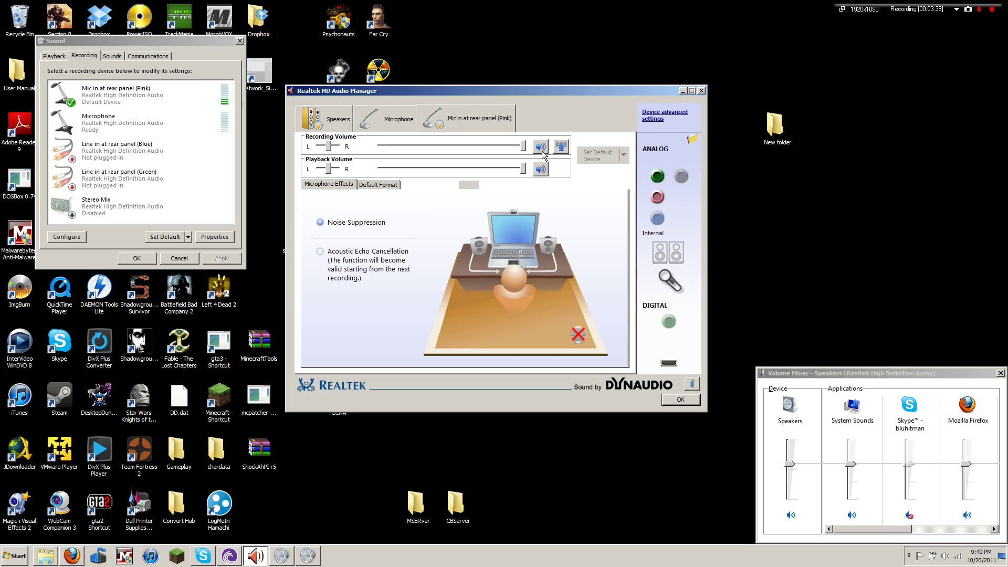
{"action": "left_click", "coordinate": [540, 169]}
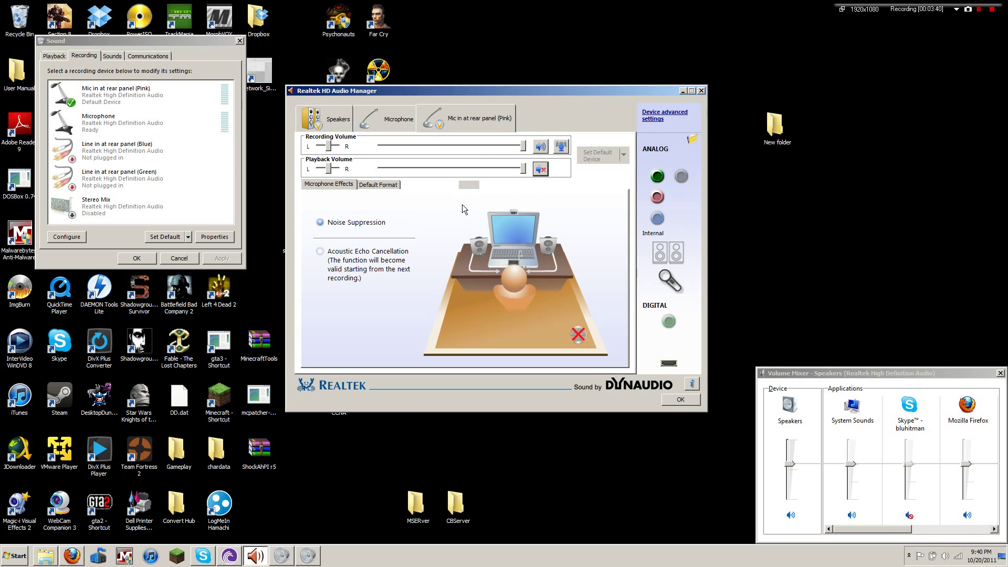
{"action": "left_click", "coordinate": [540, 169]}
{"action": "left_click", "coordinate": [561, 148]}
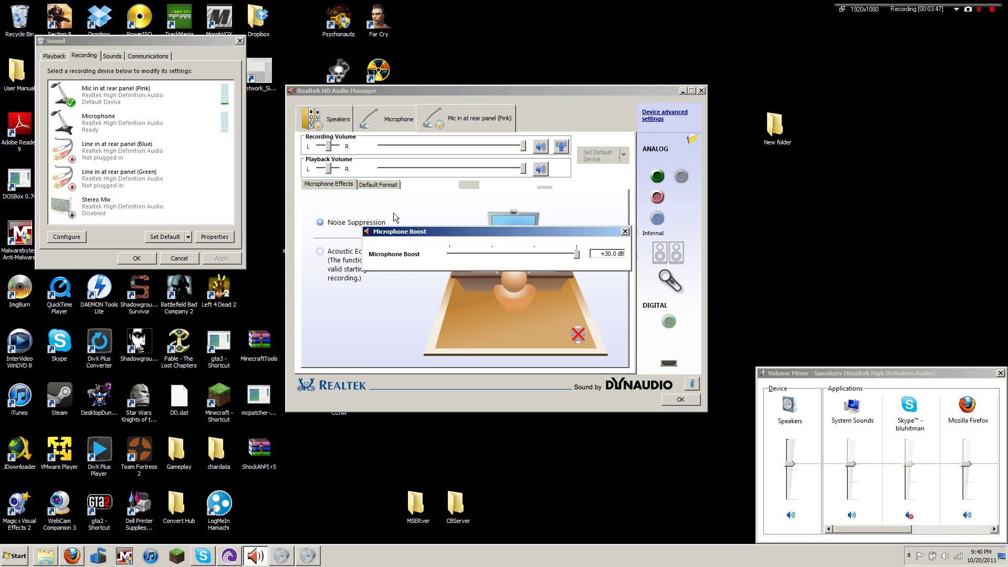
{"action": "left_click", "coordinate": [625, 232]}
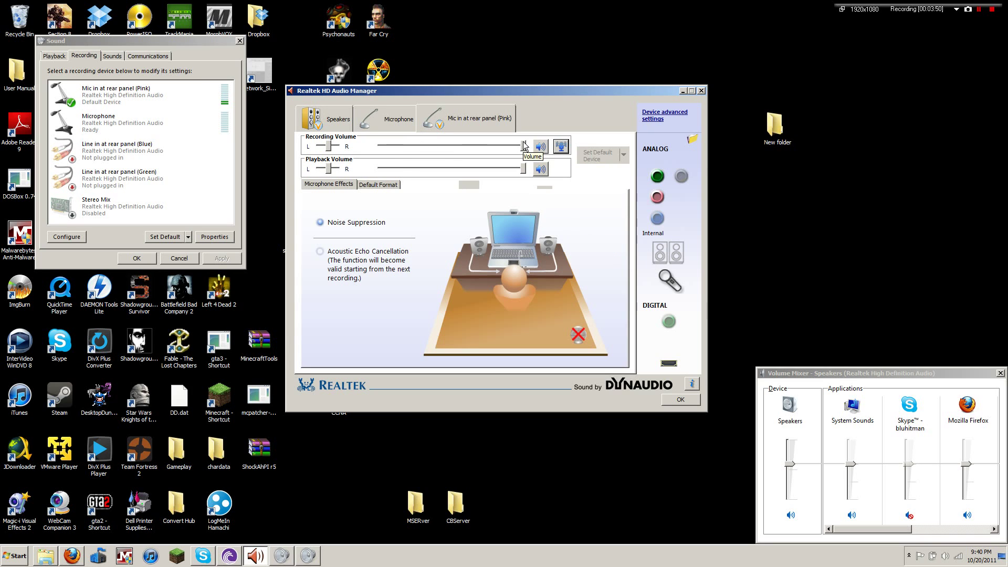
{"action": "left_click", "coordinate": [561, 148]}
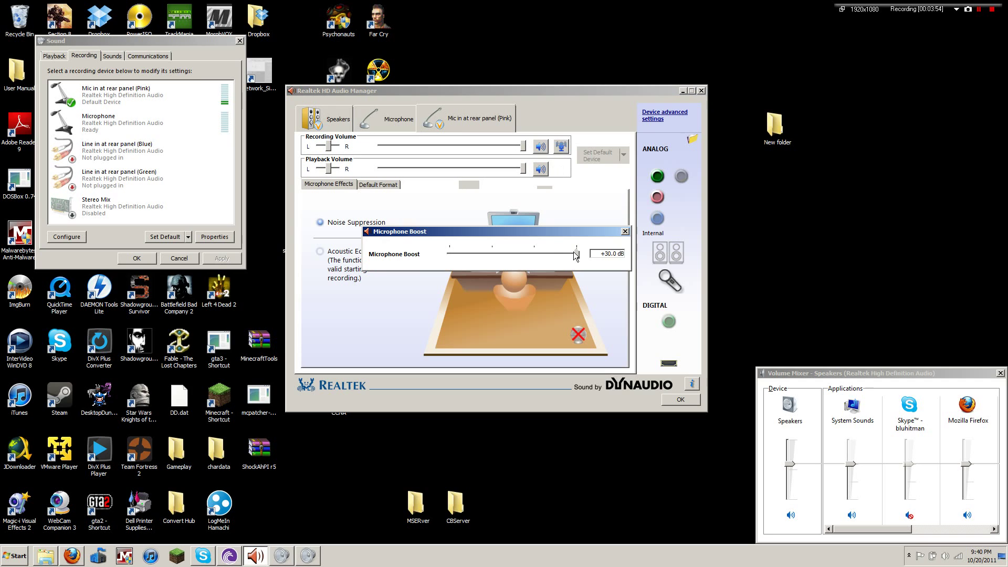
{"action": "left_click", "coordinate": [625, 232]}
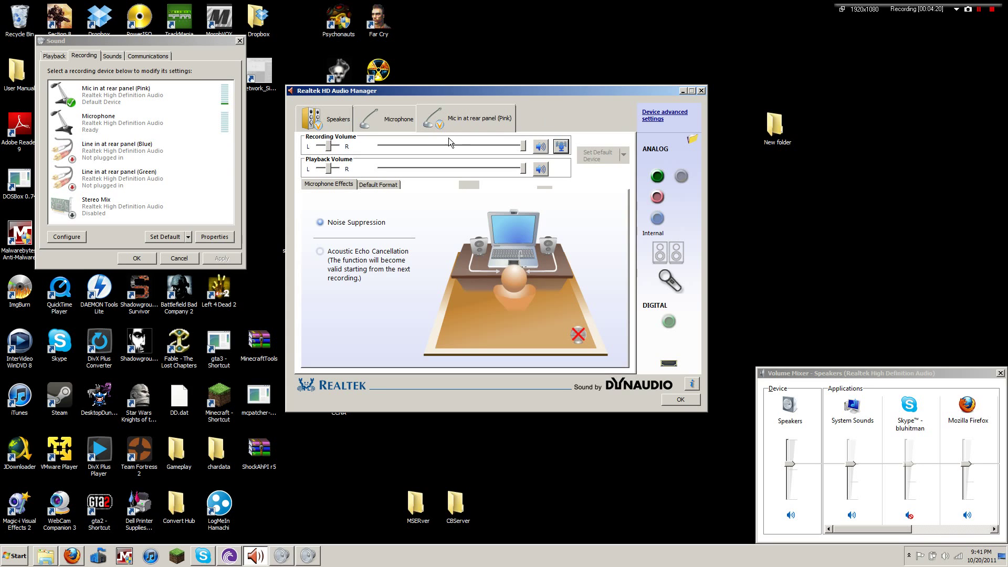
- Recheck that the advanced settings separate all input jacks, and view the pink rear panel mic's boost again
{"action": "left_click", "coordinate": [660, 113]}
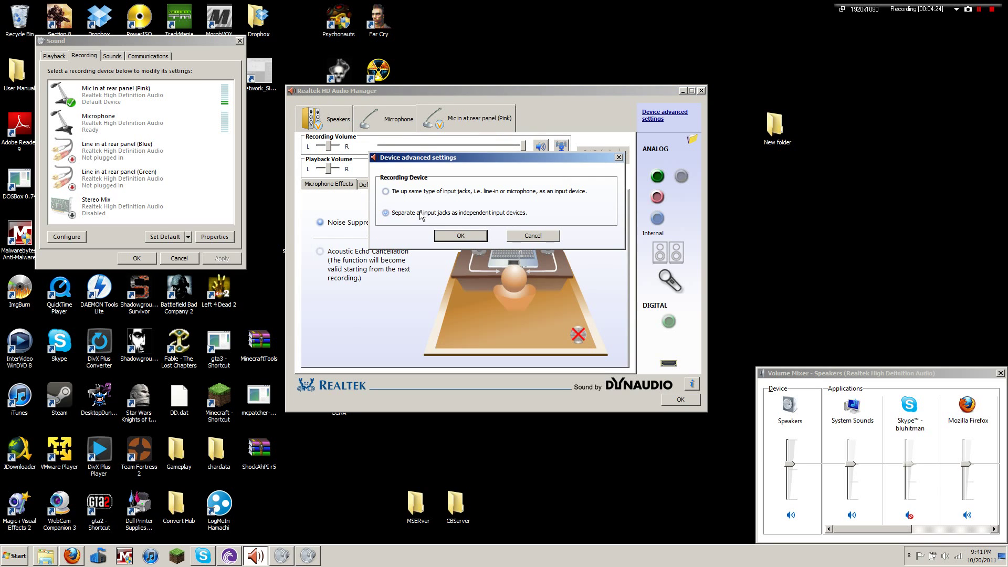
{"action": "left_click", "coordinate": [460, 235]}
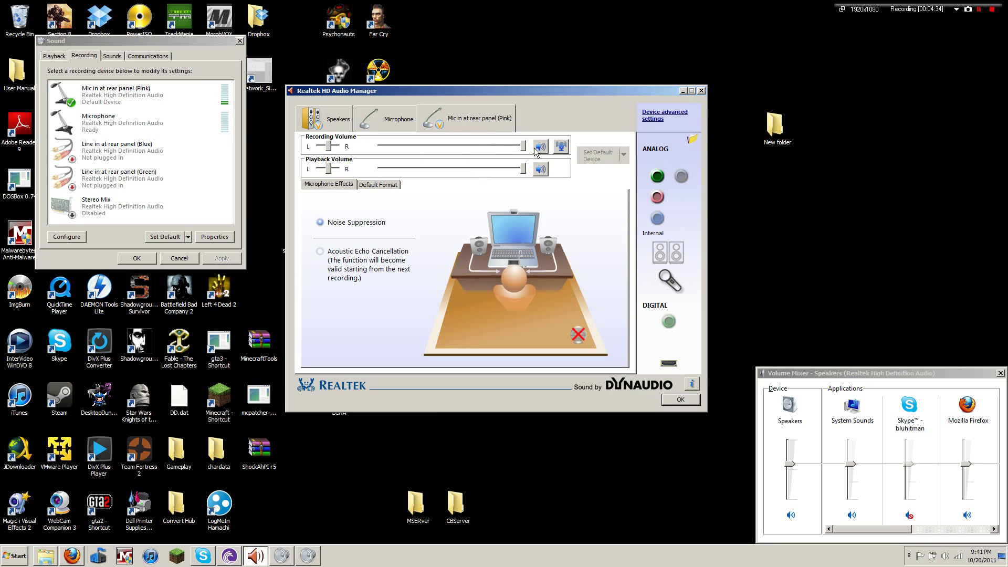
{"action": "left_click", "coordinate": [561, 147]}
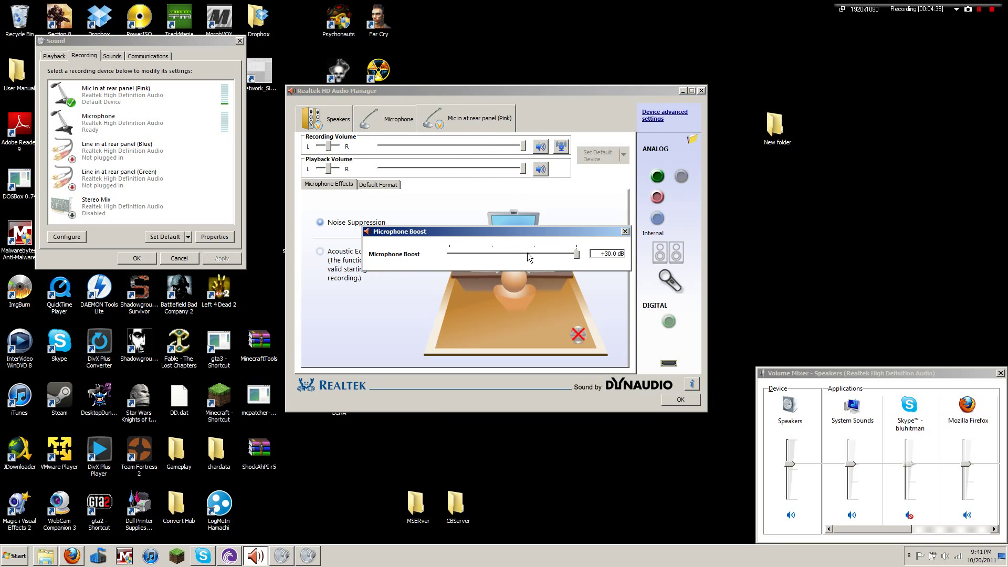
{"action": "left_click", "coordinate": [625, 233]}
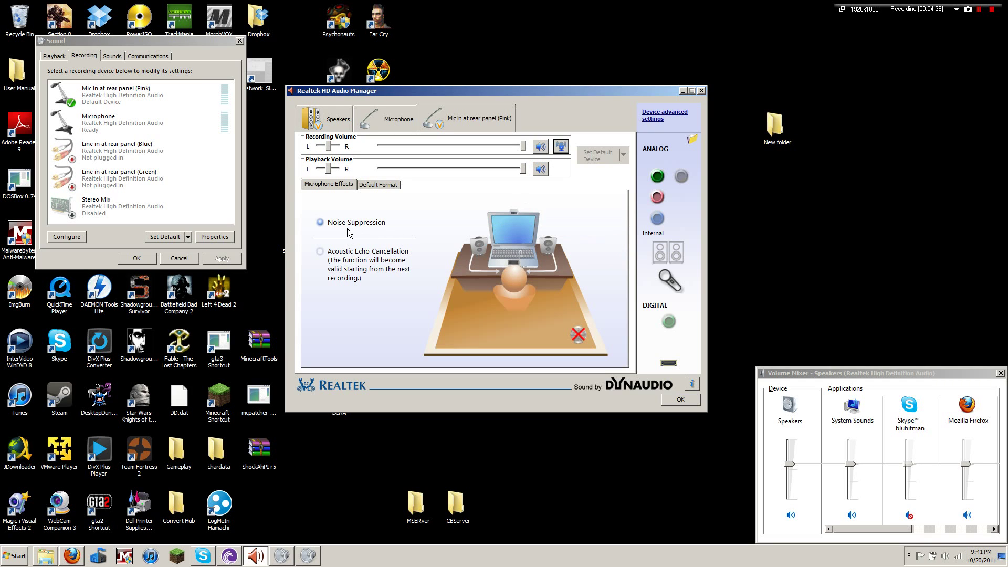